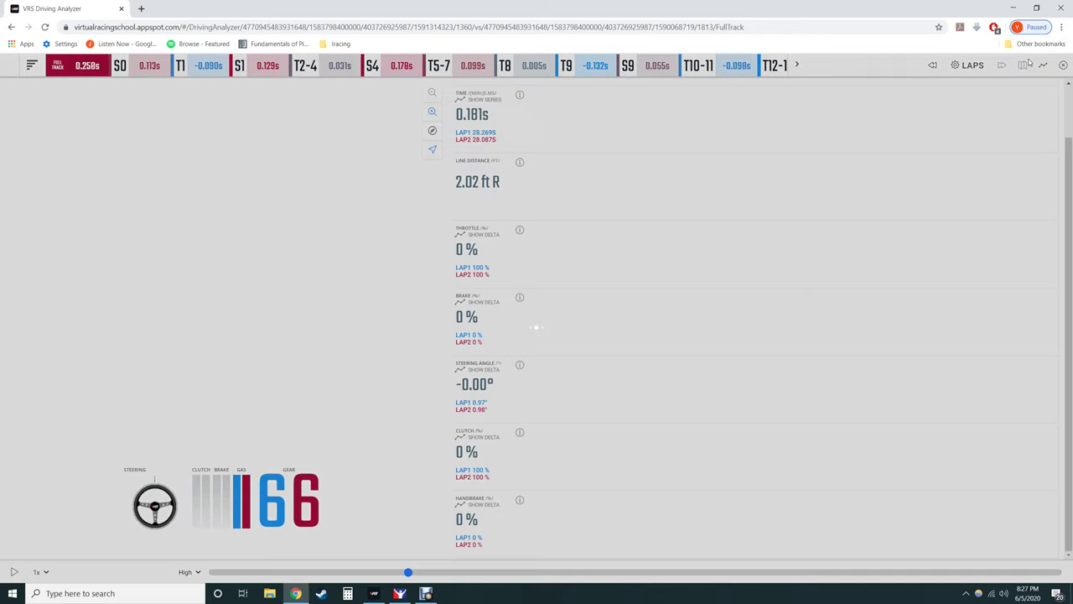
- Open the S0 segment and bring its speed chart into view to compare the two laps
click(1027, 64)
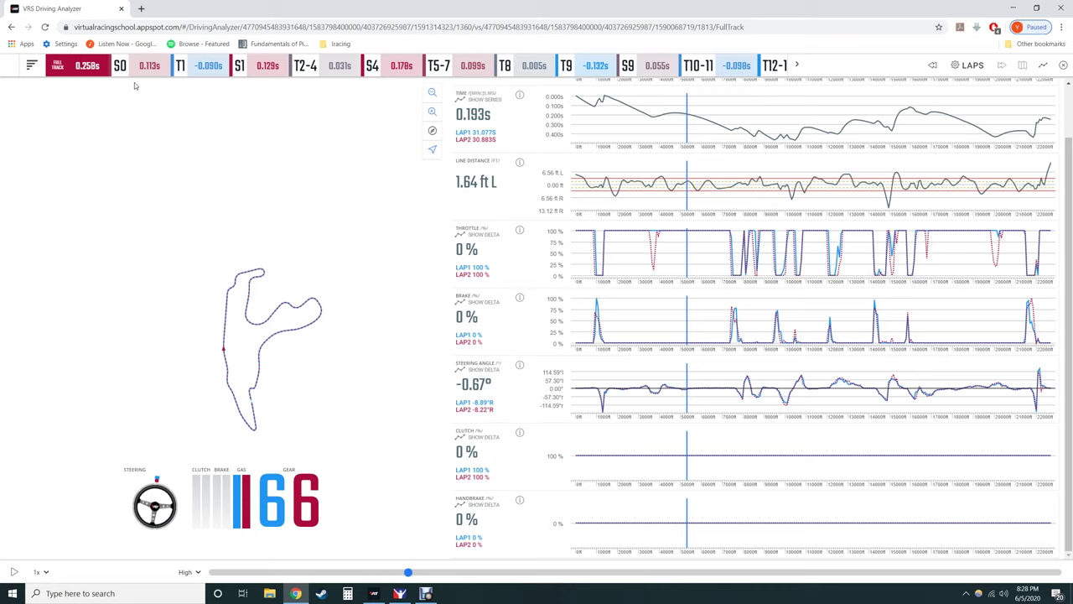
click(257, 367)
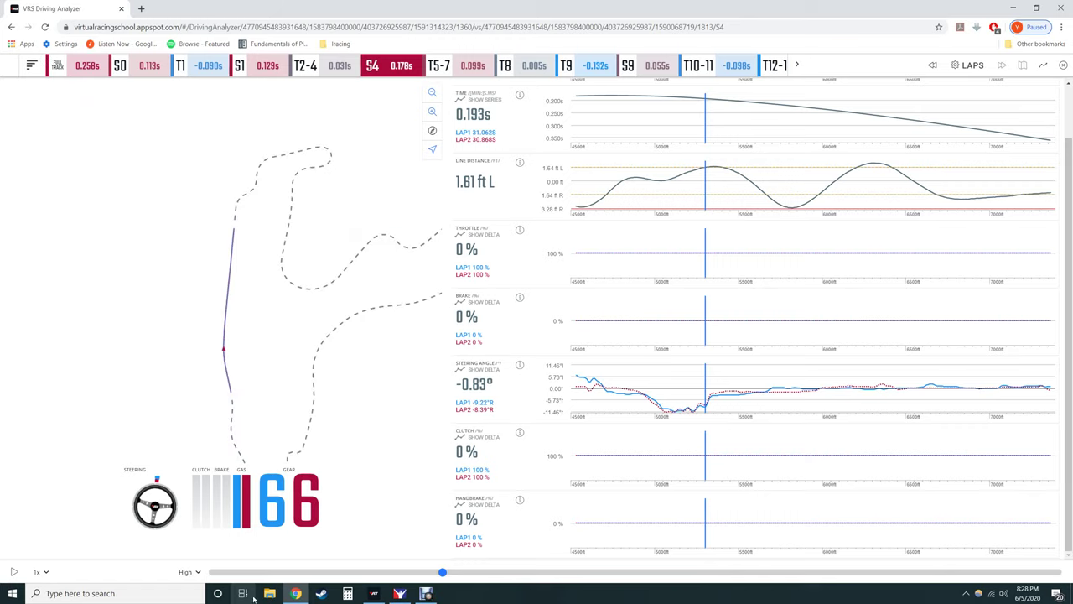
click(143, 70)
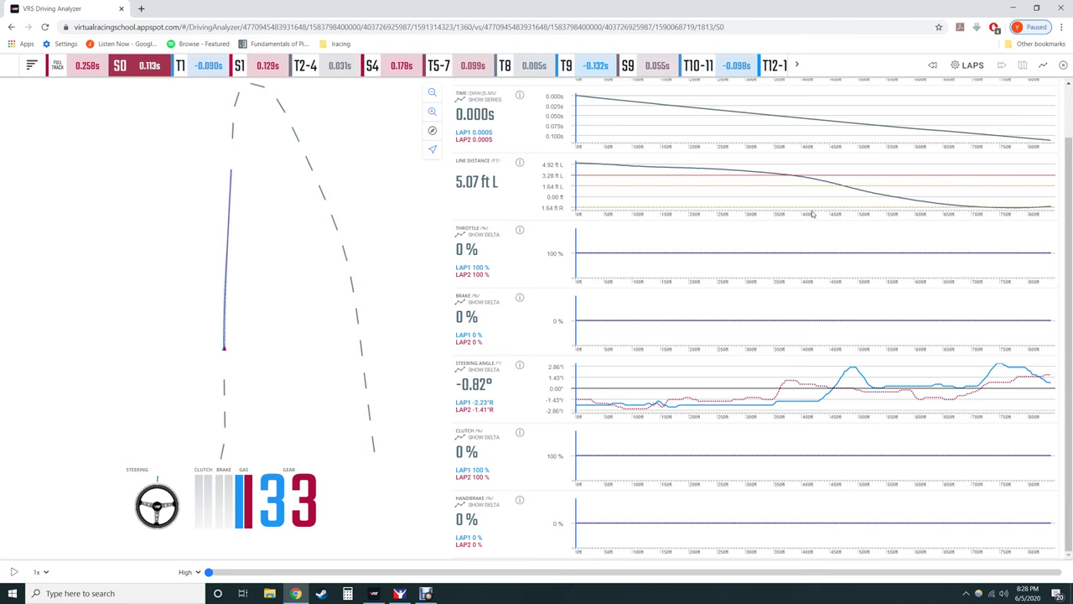
scroll(819, 214, up, 1)
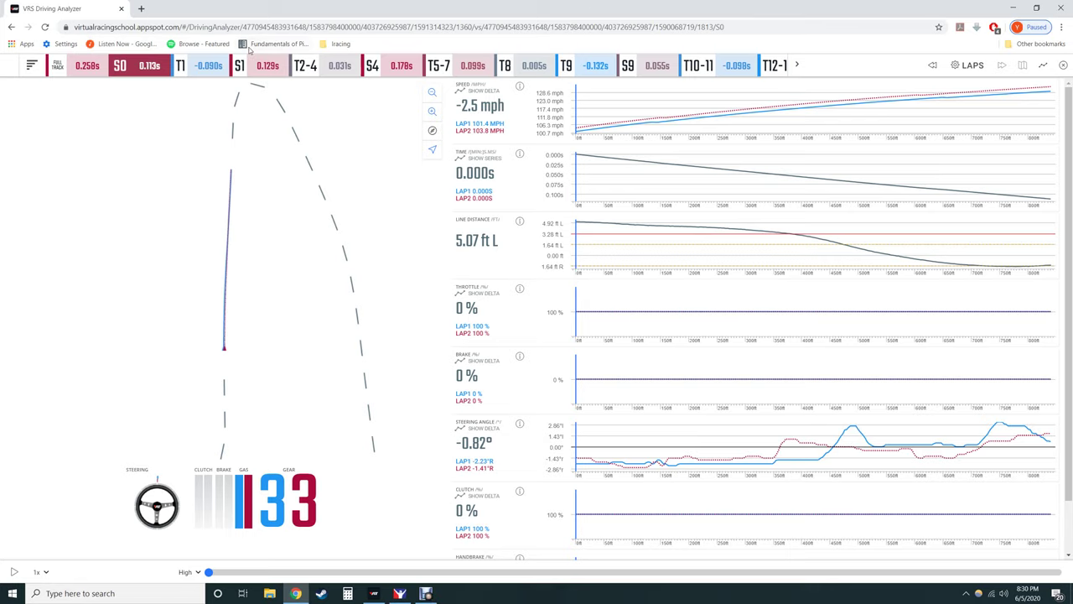
- Compare both laps through segments S1 and S4, moving the playback position from start to end in each
click(267, 72)
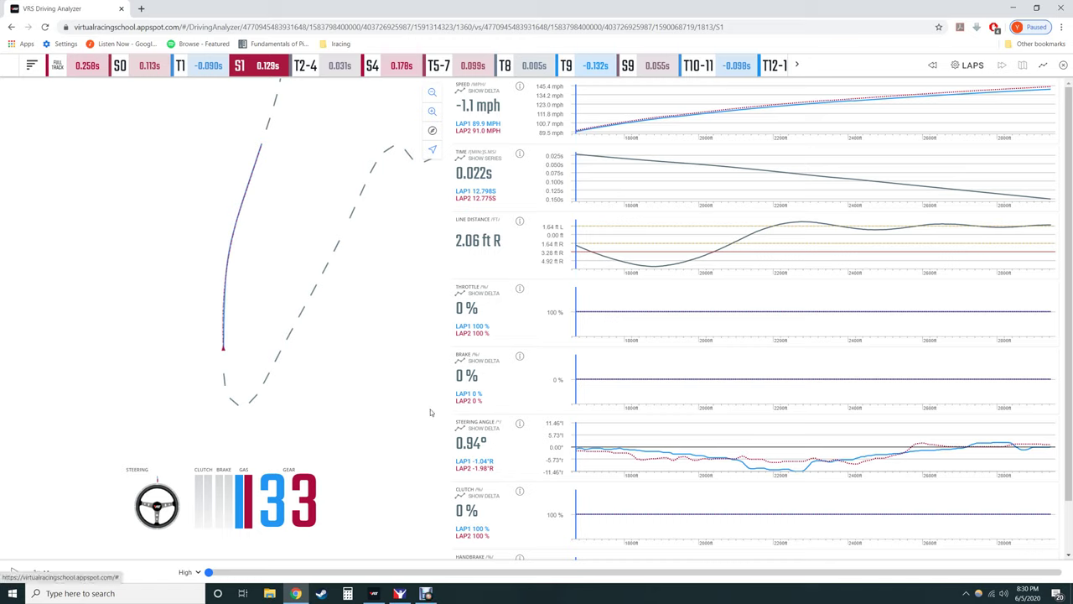
drag(208, 572, 1061, 572)
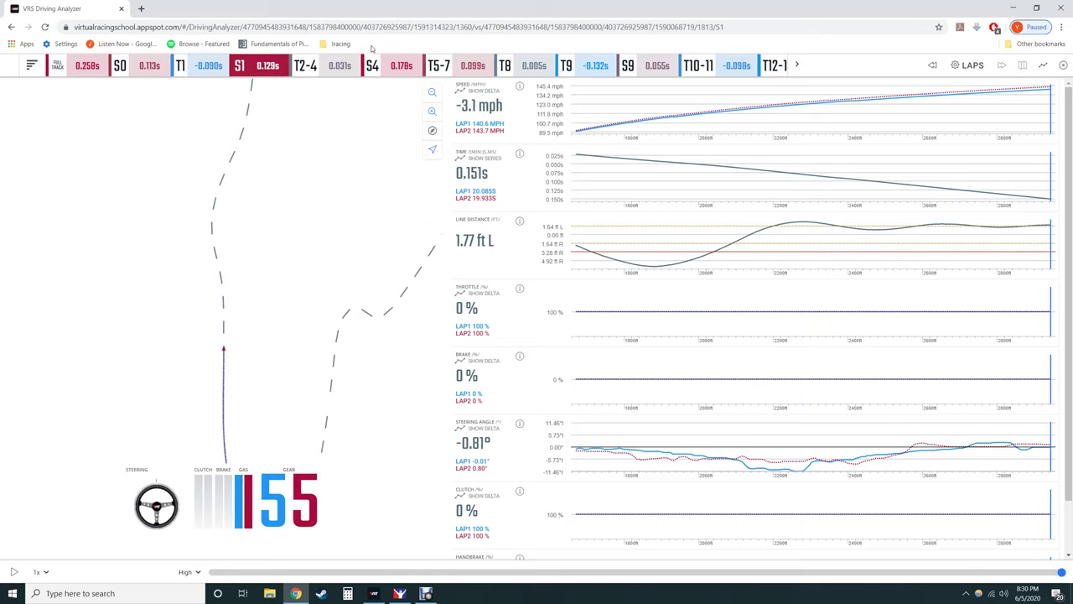
click(410, 67)
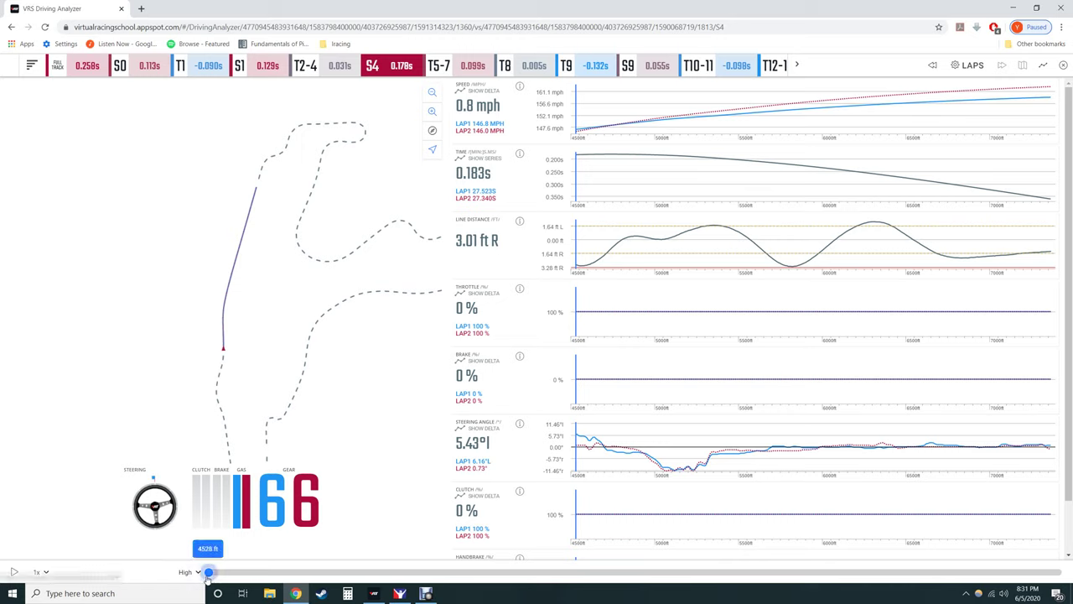
drag(209, 571, 1062, 571)
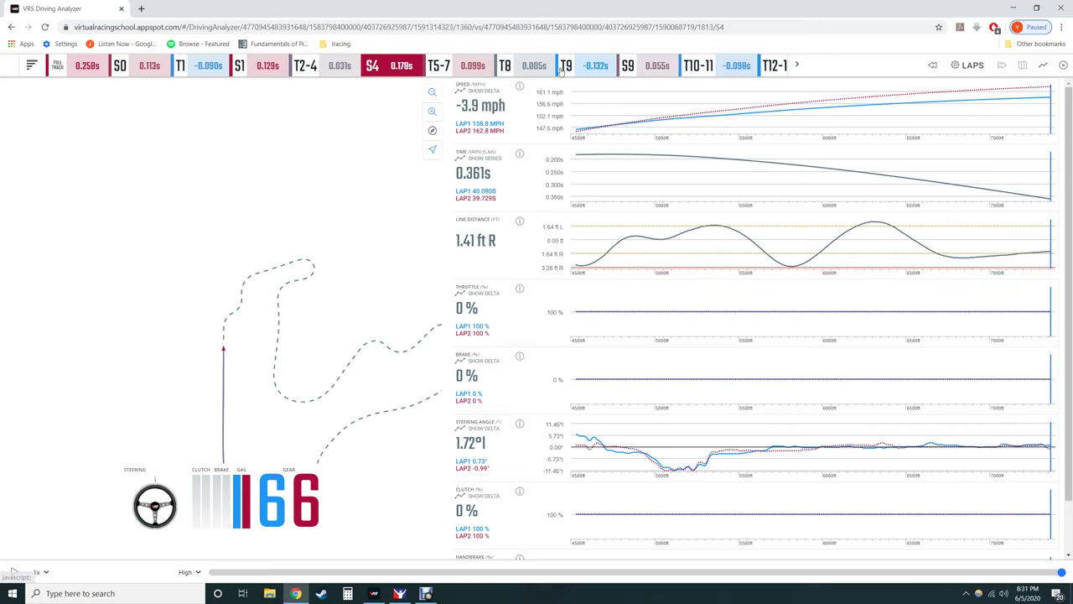
- Open the T9 segment, locate the corner on the whole-track map, and move playback to the segment's end
click(591, 66)
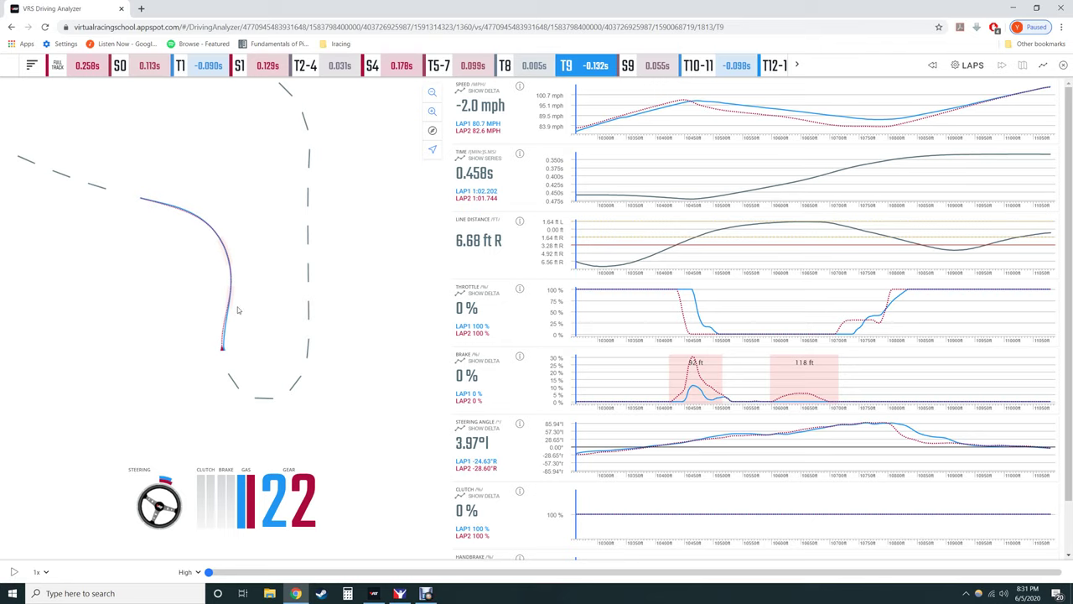
click(427, 132)
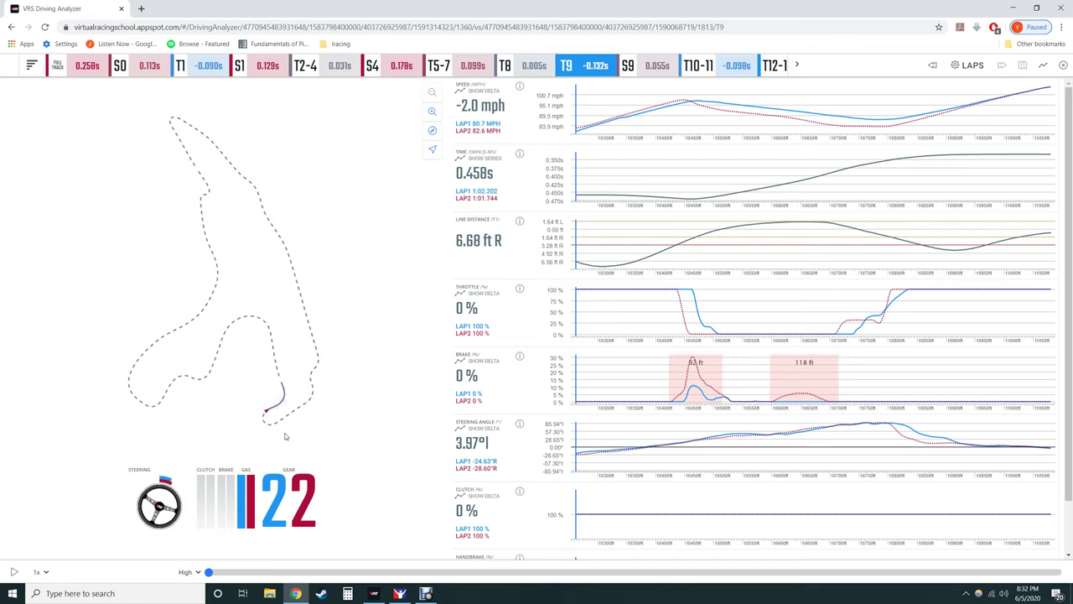
click(433, 130)
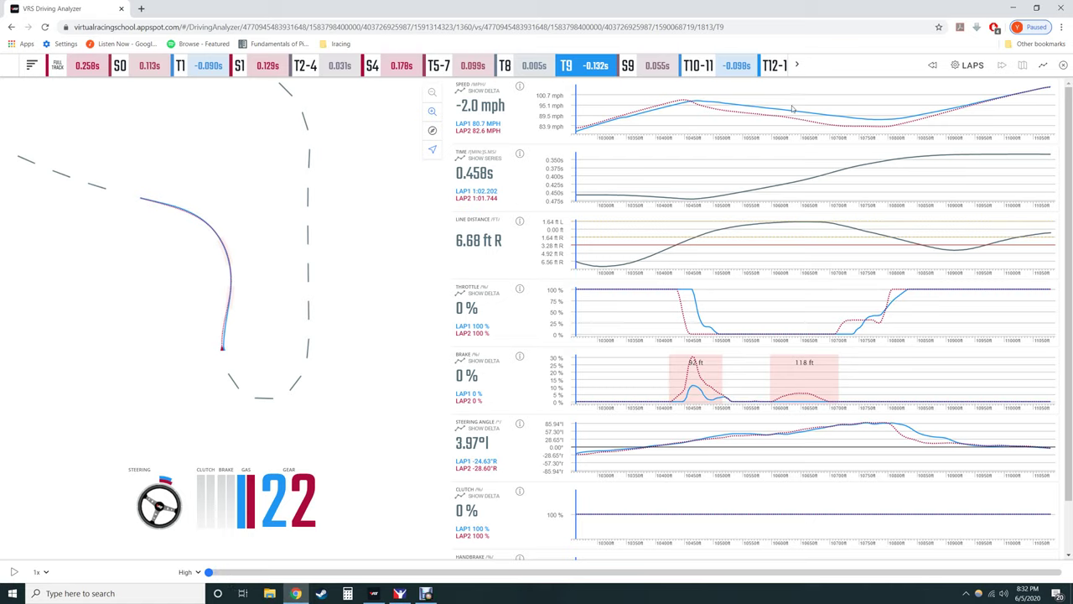
drag(212, 570, 1061, 572)
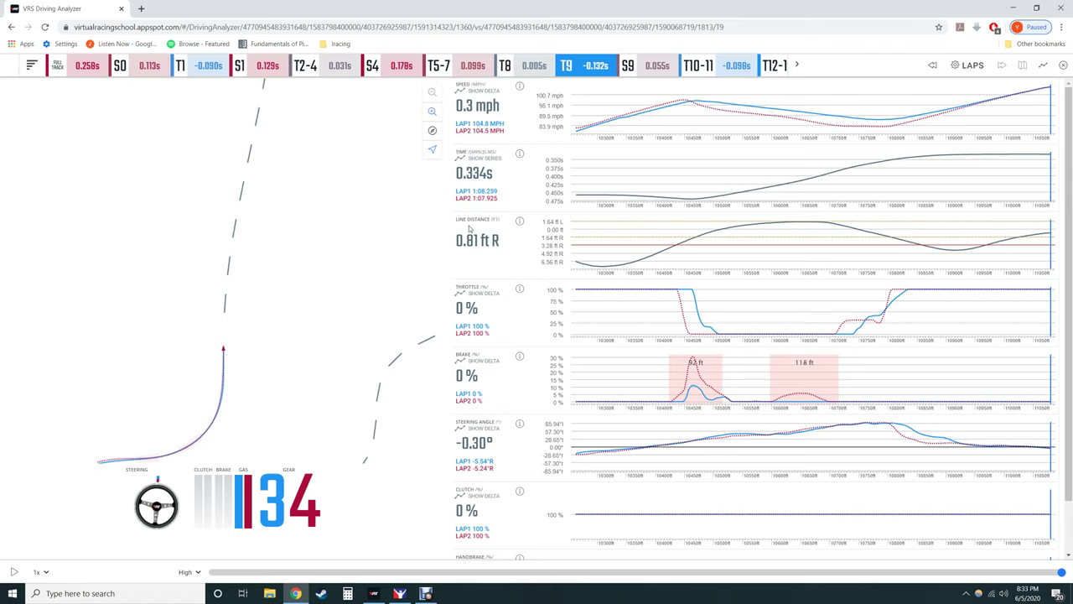
- Open the T10-11 segment, advance playback to about 11969 ft, and switch the map to a fixed view of the corner
click(740, 67)
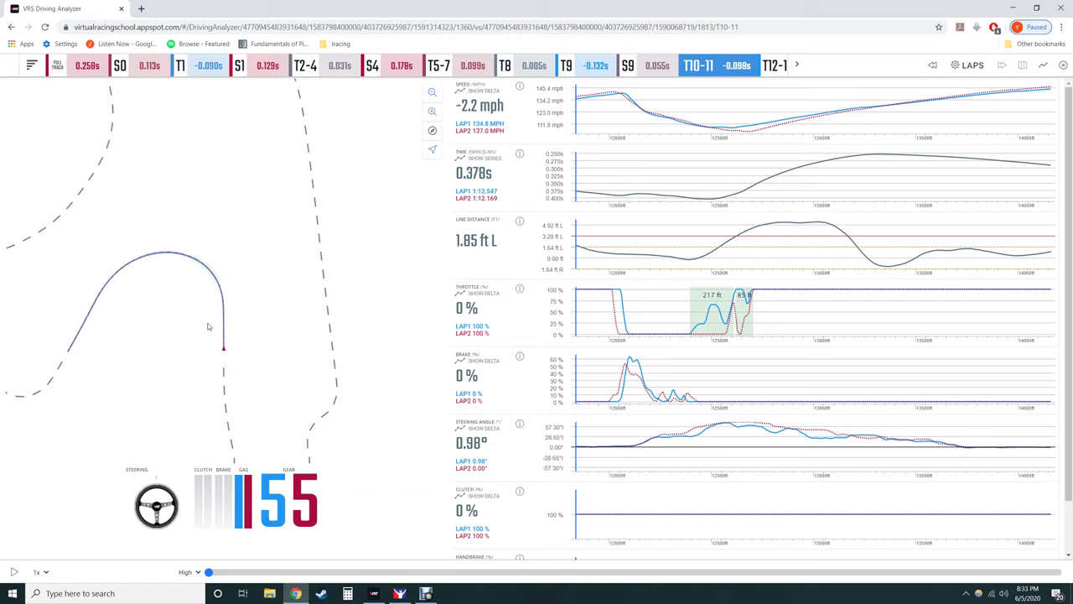
mouse_move(209, 573)
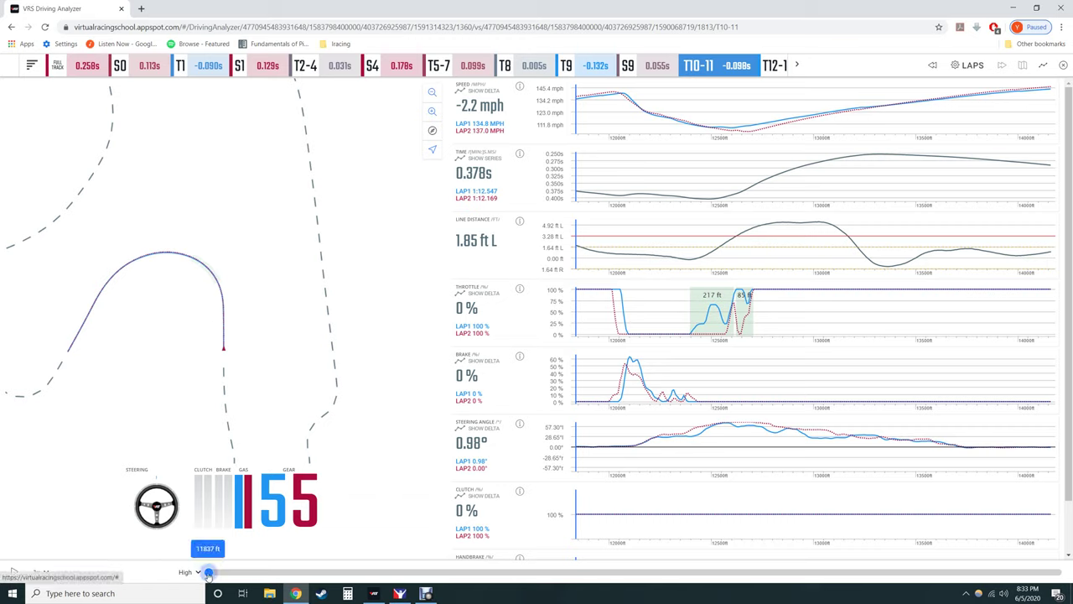
drag(208, 573, 254, 573)
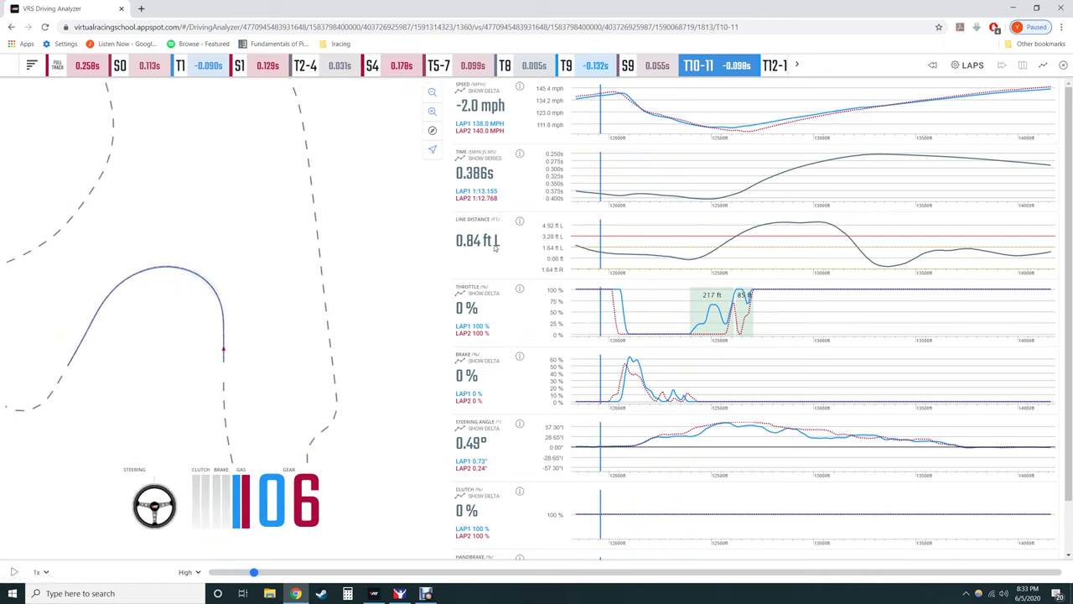
click(431, 133)
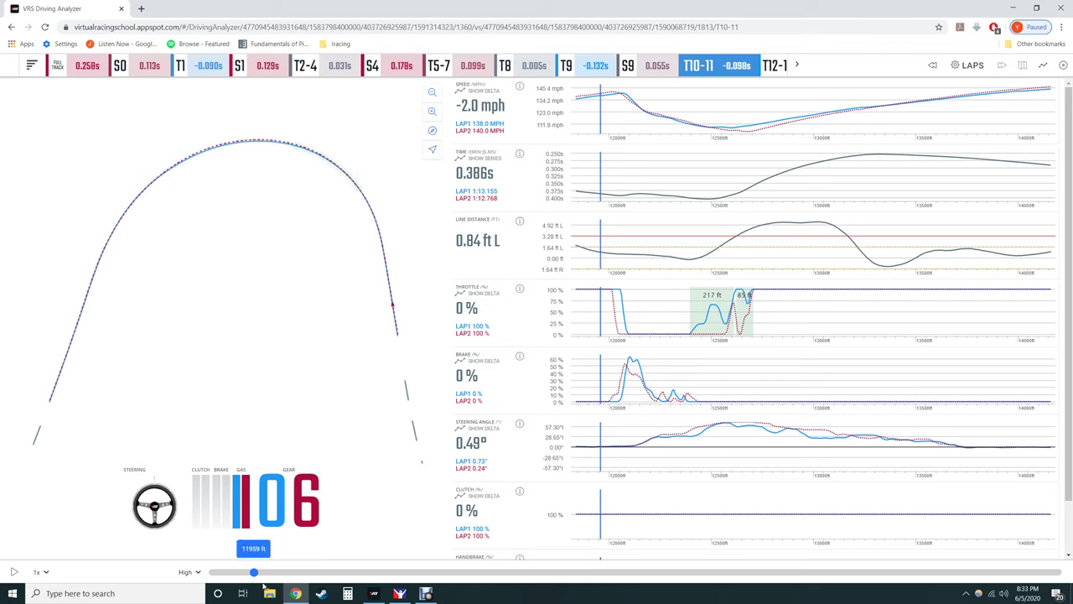
- Scrub playback through T10-11 to the segment's end and back to mid-corner, where the laps' throttle traces differ
drag(254, 573, 503, 598)
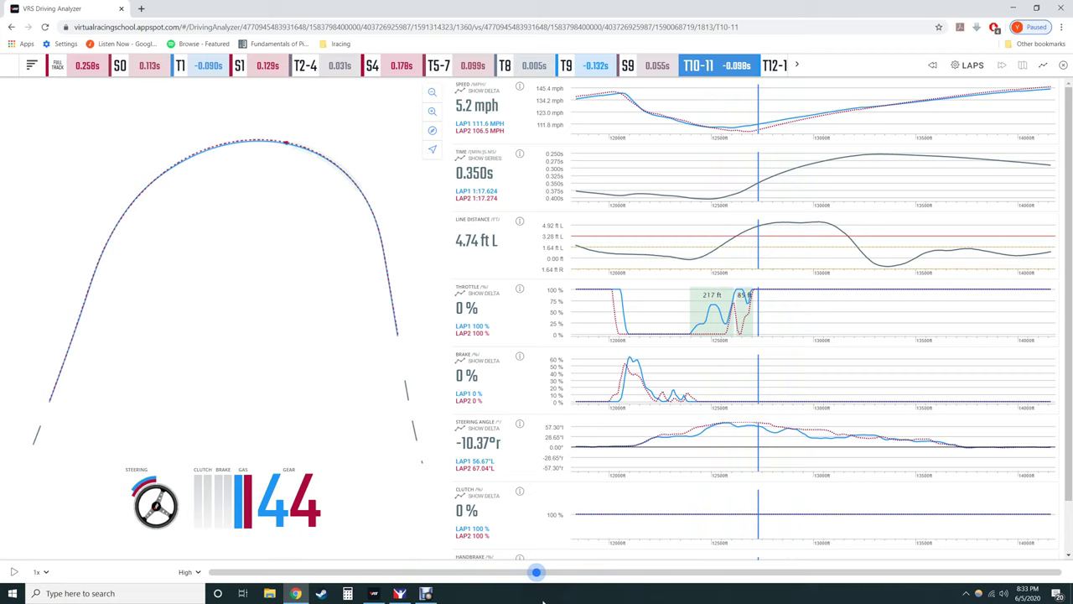
mouse_move(536, 571)
mouse_down()
mouse_move(763, 571)
mouse_move(727, 571)
mouse_move(745, 583)
mouse_move(517, 574)
mouse_up()
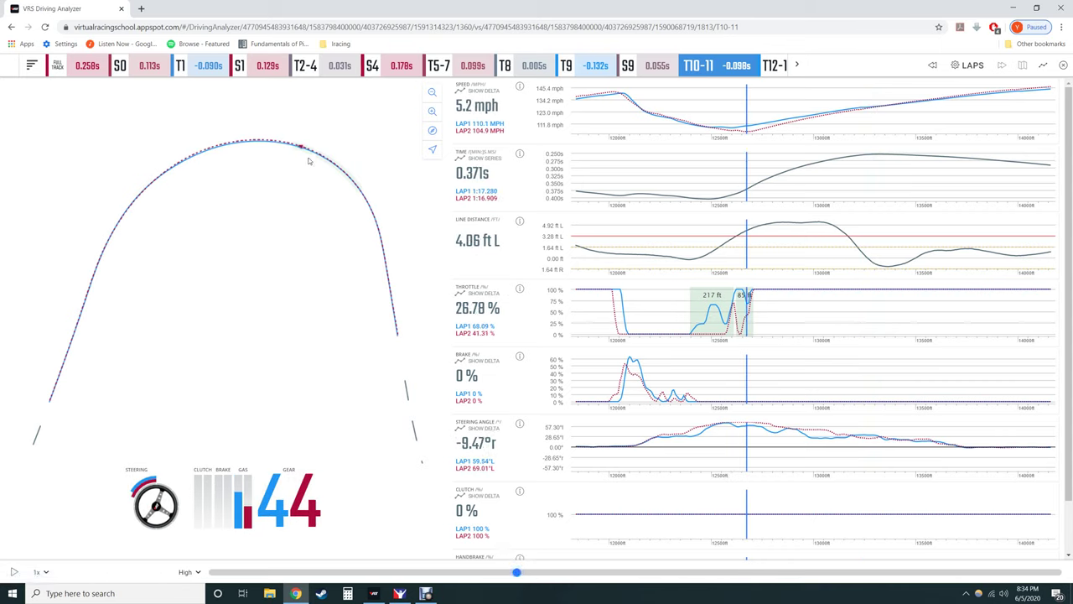
drag(517, 572, 1061, 572)
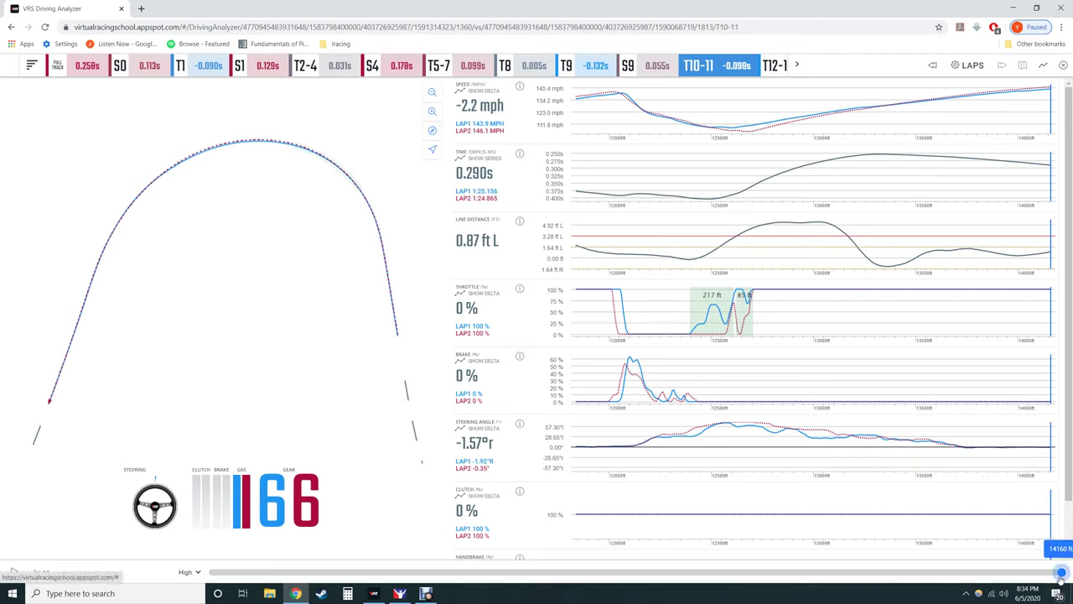
mouse_move(1060, 572)
mouse_down()
mouse_move(592, 465)
mouse_move(517, 479)
mouse_up()
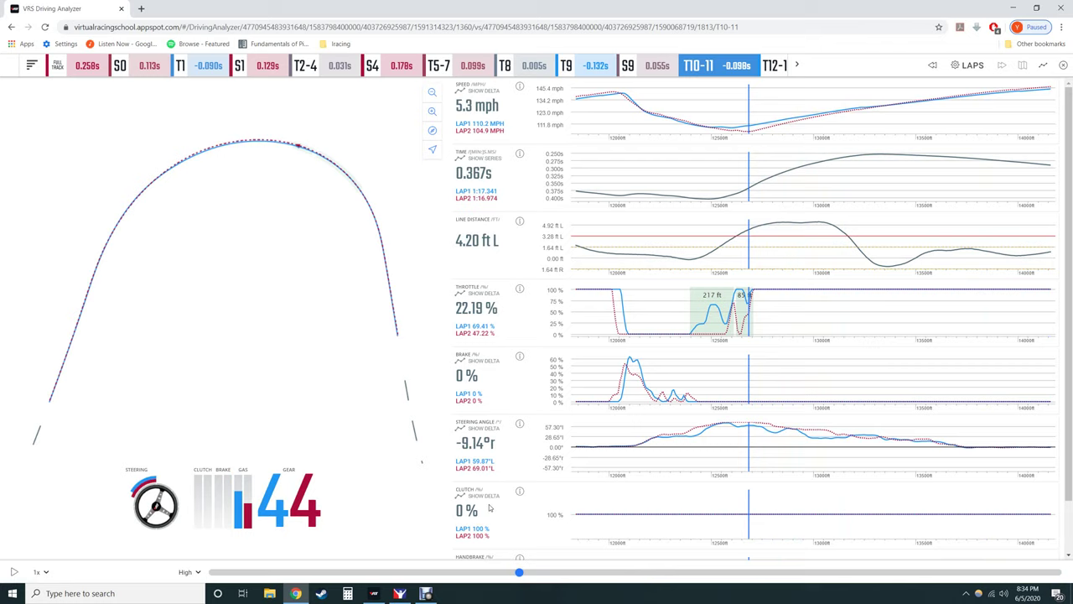
- Open the T14-15 segment and scrub playback to about 16670 ft, just before the second lap's highlighted throttle lift
click(796, 66)
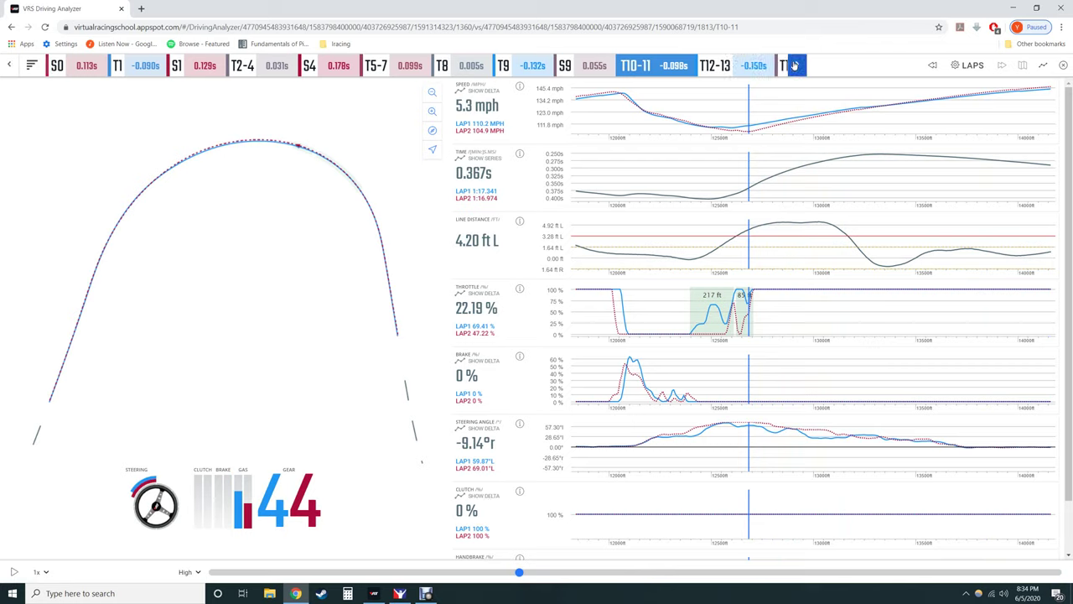
click(795, 65)
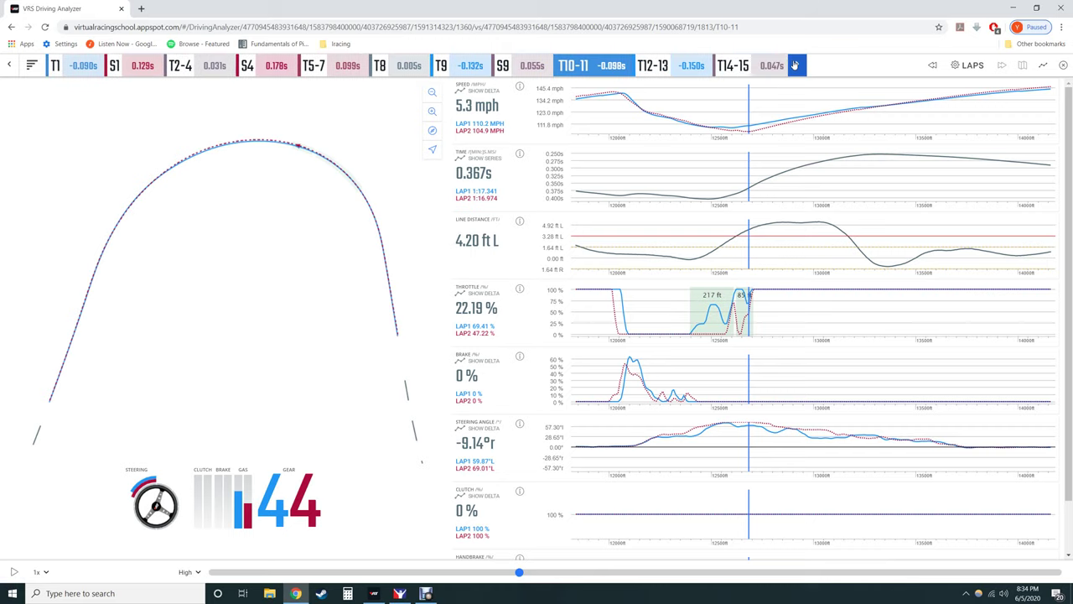
click(796, 65)
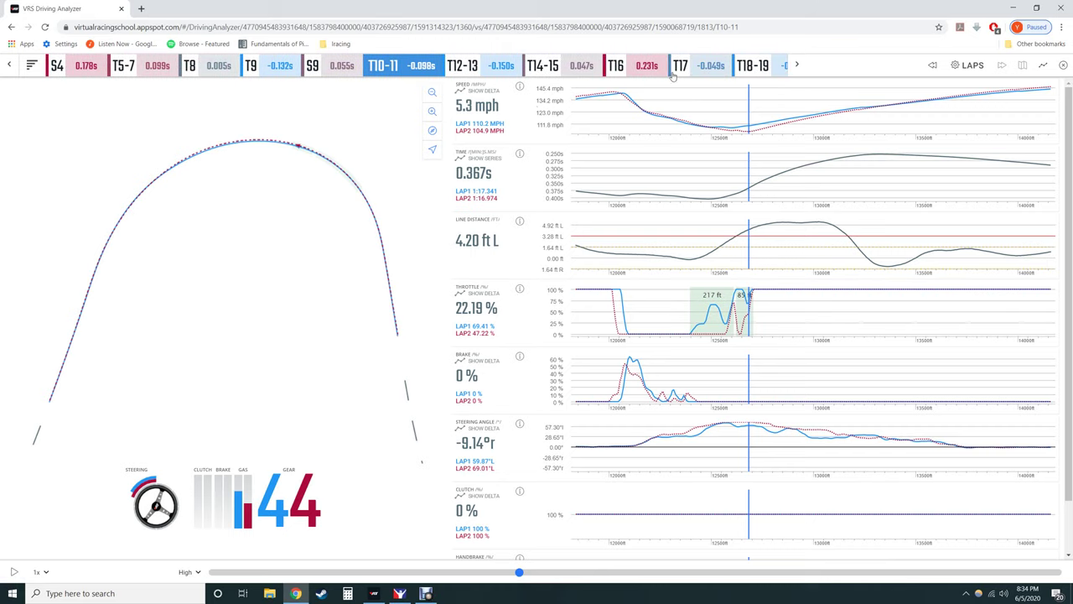
click(642, 65)
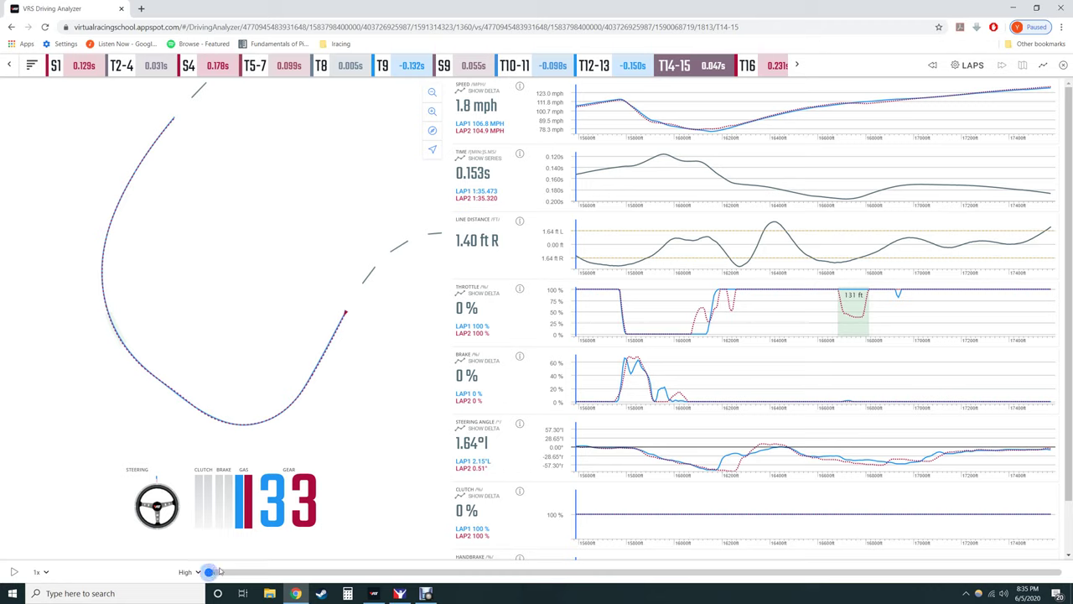
drag(210, 571, 272, 551)
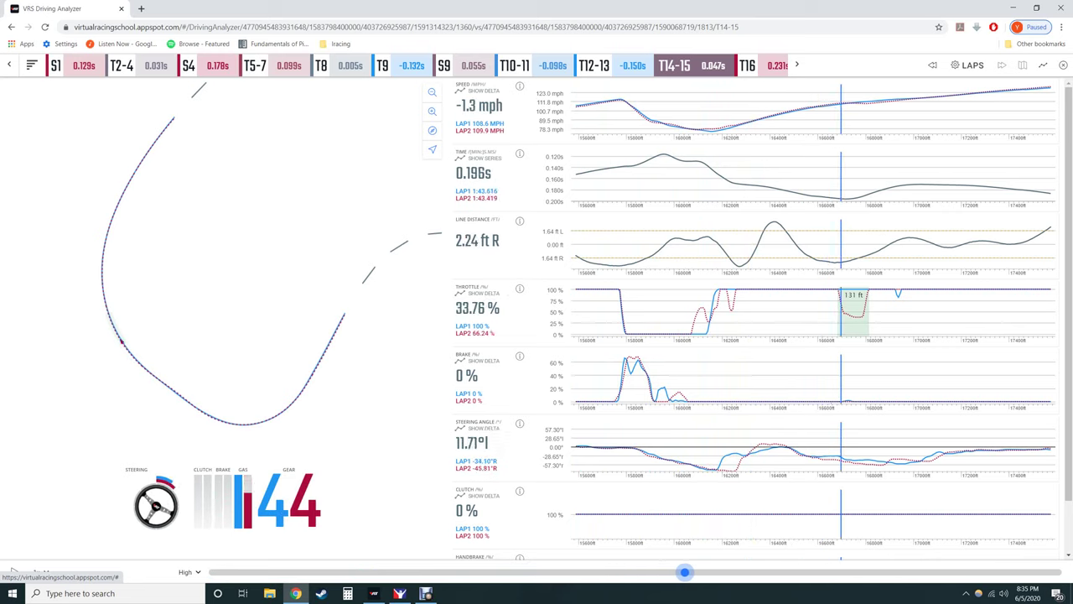
drag(685, 572, 666, 571)
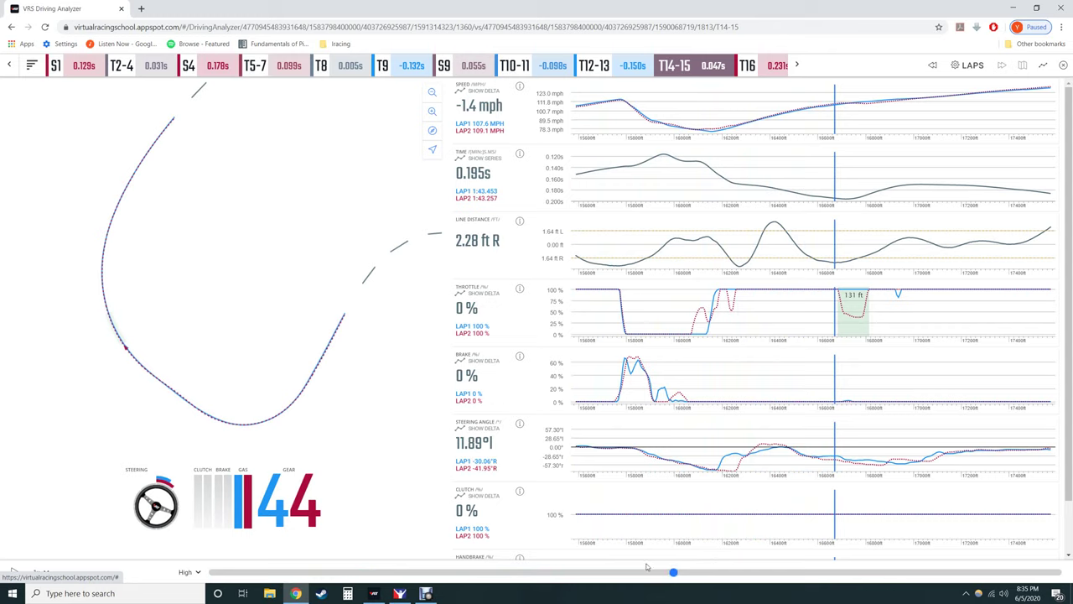
- Scrub past the highlighted throttle lift in T14-15, return to 17041 ft, and finish at the segment's end
mouse_move(676, 575)
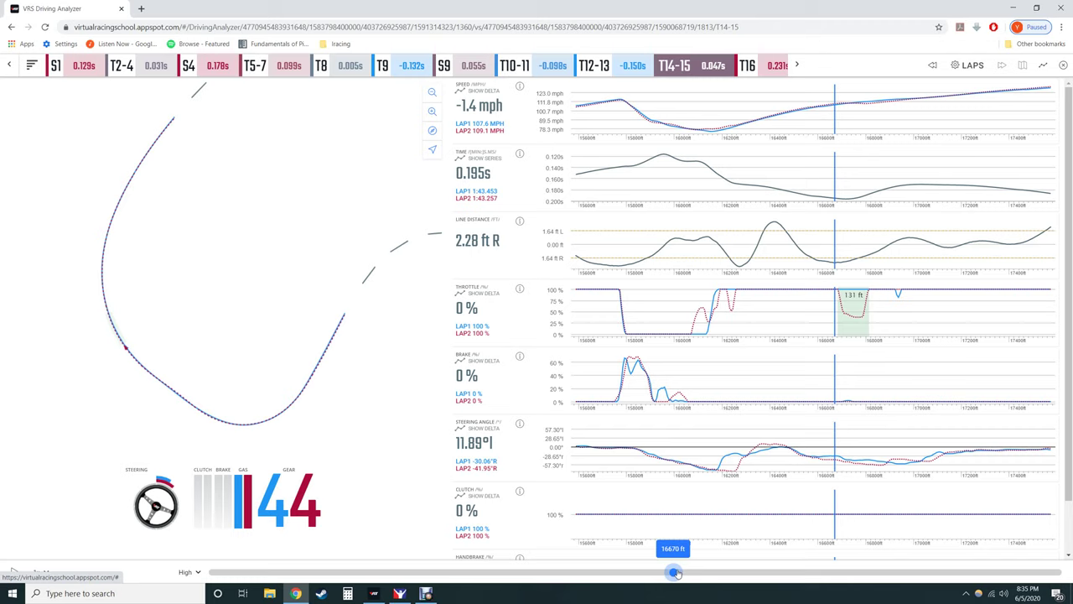
drag(676, 574, 907, 594)
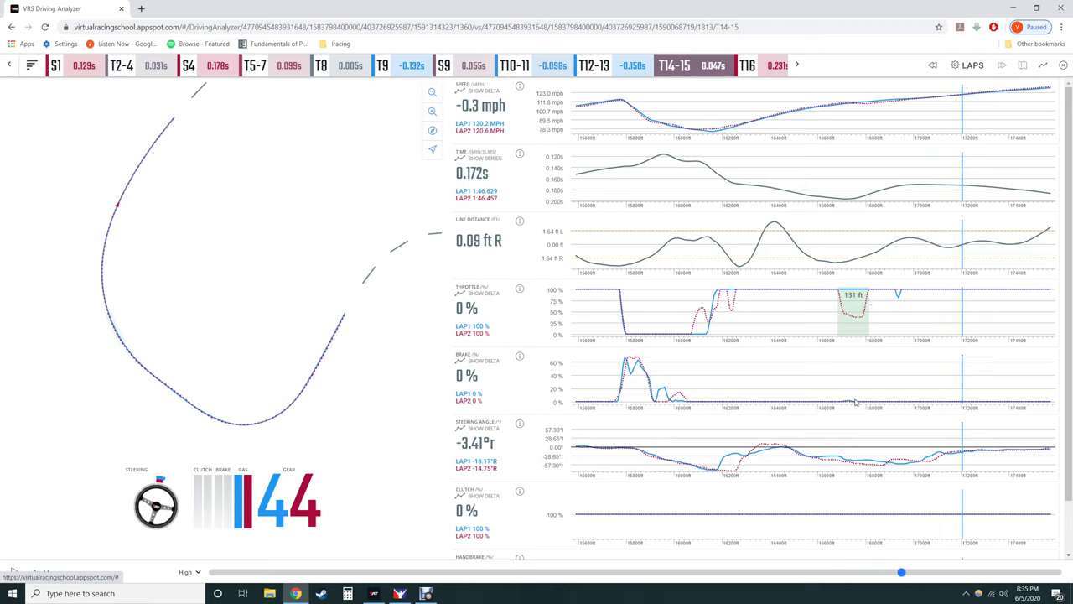
drag(902, 571, 832, 567)
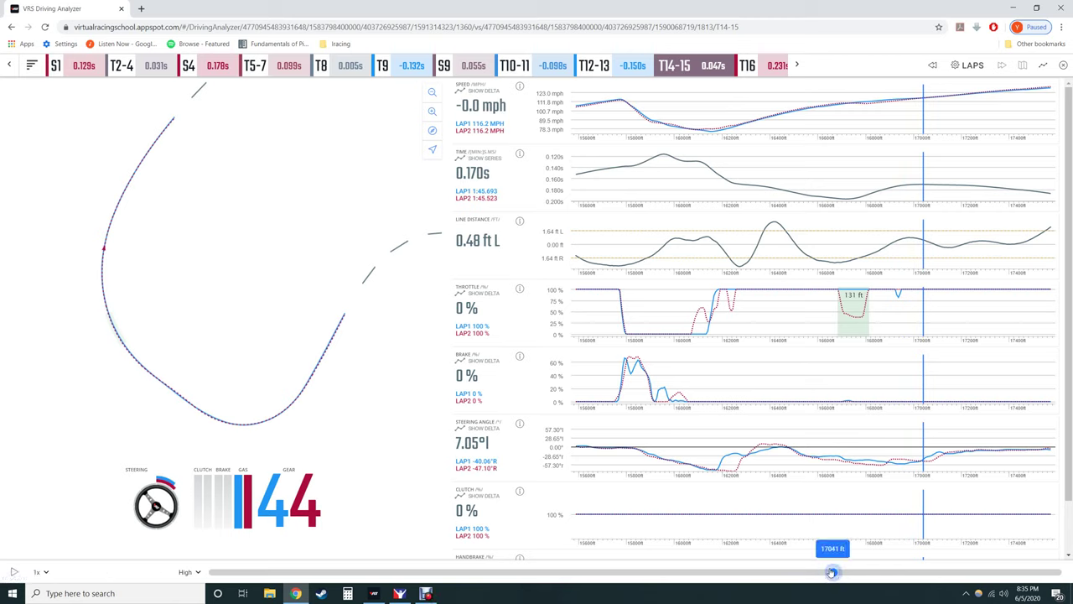
drag(832, 572, 1068, 557)
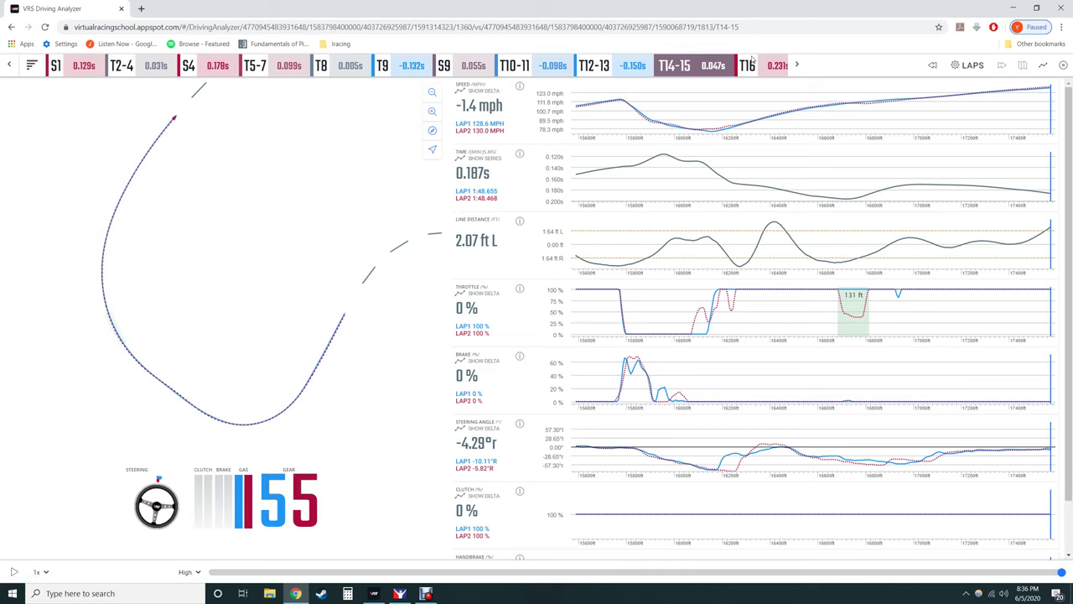
- Open the T16 segment and move playback to its end to compare the laps' speed and time difference
click(797, 65)
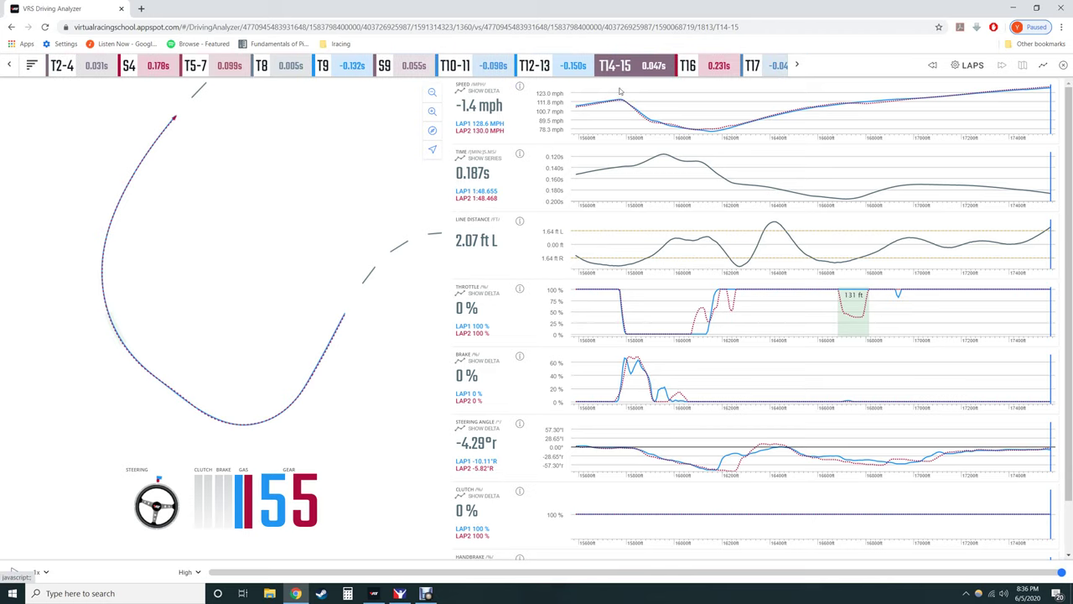
click(710, 75)
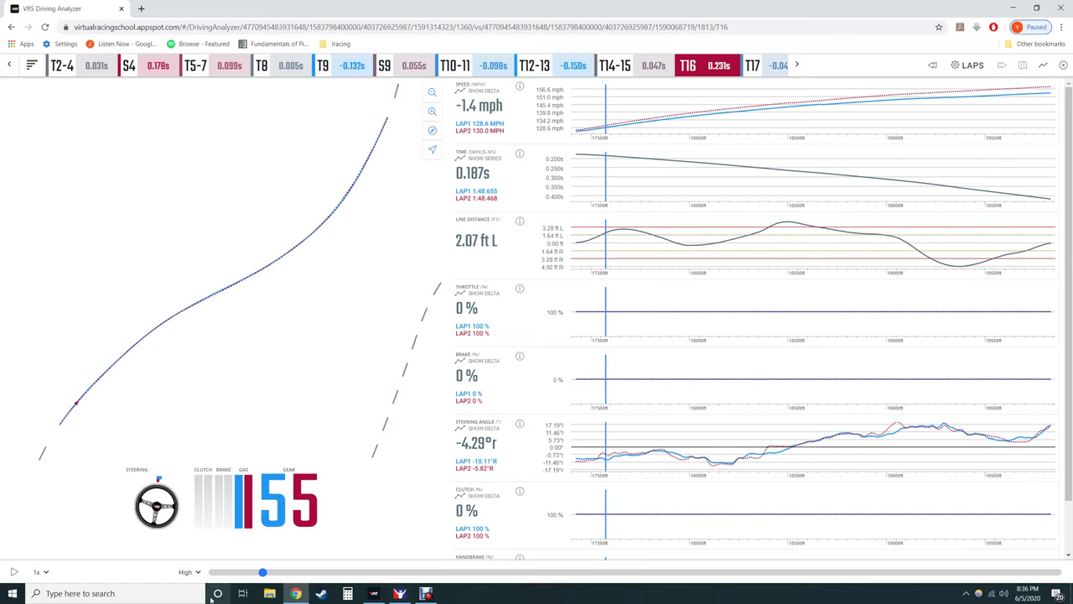
mouse_move(261, 579)
drag(263, 573, 1061, 572)
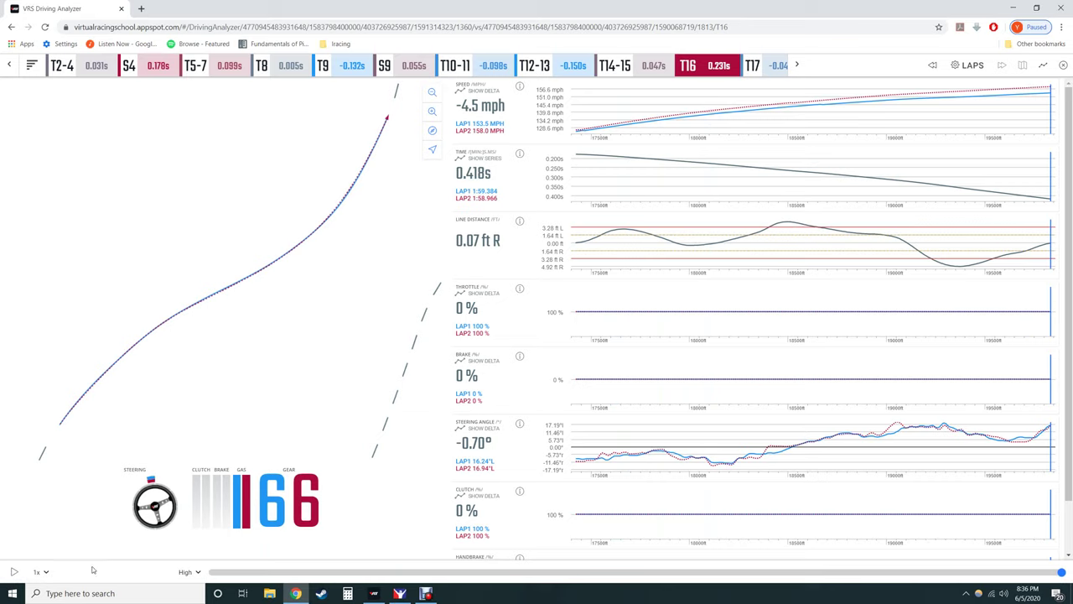
mouse_move(1061, 573)
mouse_move(1062, 573)
mouse_down()
mouse_move(568, 573)
mouse_move(1062, 574)
mouse_up()
- Open the T17 segment and scrub playback from 19820 ft into the second lap's highlighted throttle lift, up to 20148 ft
click(796, 65)
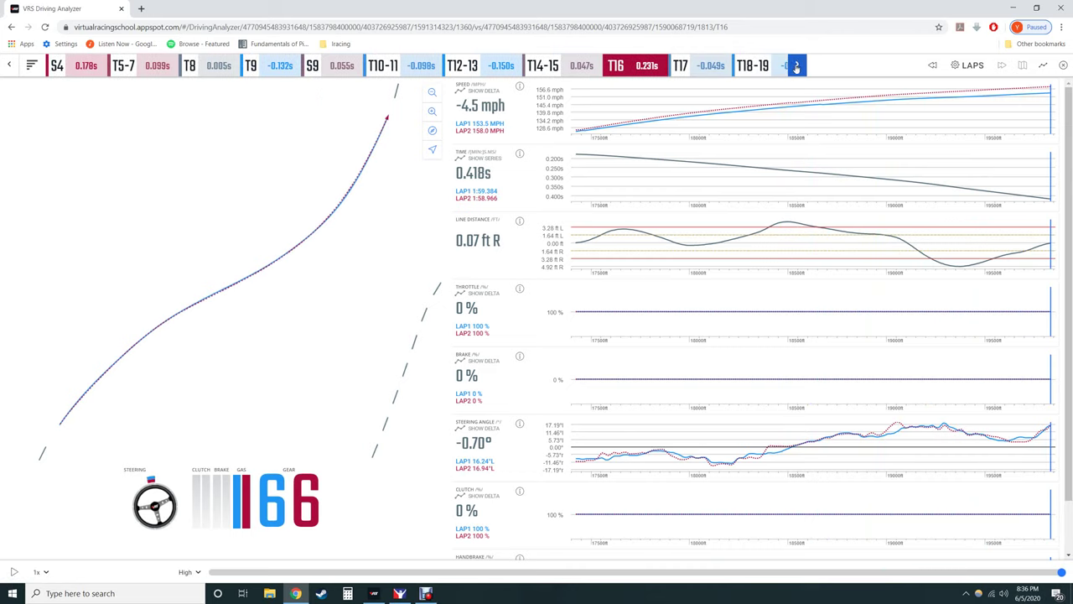
click(705, 66)
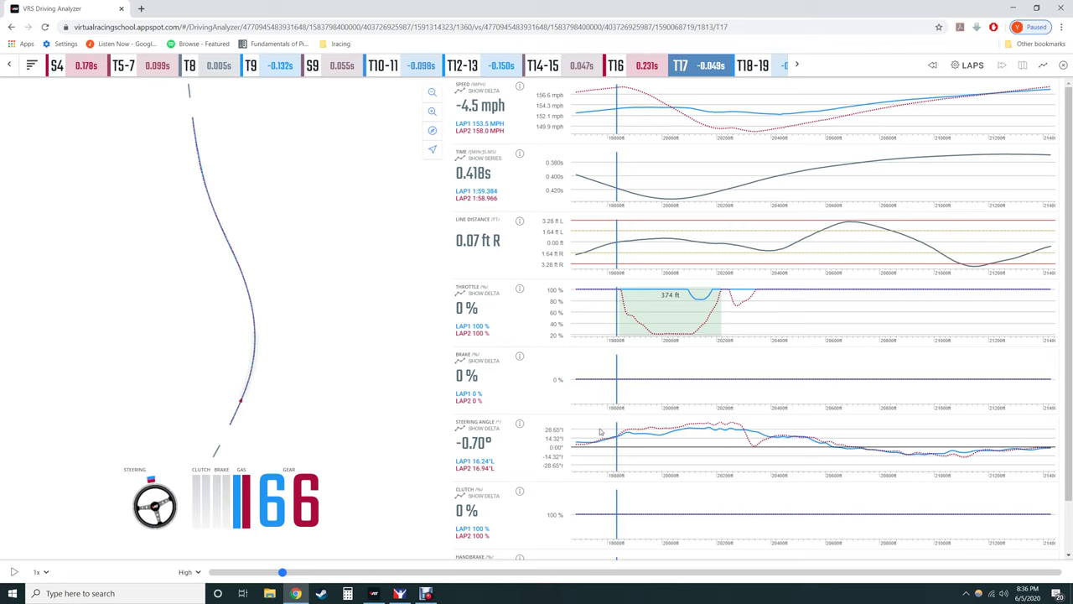
mouse_move(281, 573)
mouse_down()
mouse_move(407, 572)
mouse_move(257, 572)
mouse_move(445, 572)
mouse_move(428, 572)
mouse_move(415, 544)
mouse_move(302, 536)
mouse_move(494, 520)
mouse_move(310, 496)
mouse_move(294, 537)
mouse_move(334, 561)
mouse_move(459, 572)
mouse_move(369, 572)
mouse_move(292, 591)
mouse_move(300, 579)
mouse_move(504, 572)
mouse_move(253, 564)
mouse_move(308, 575)
mouse_move(270, 571)
mouse_move(485, 572)
mouse_move(337, 572)
mouse_move(275, 588)
mouse_up()
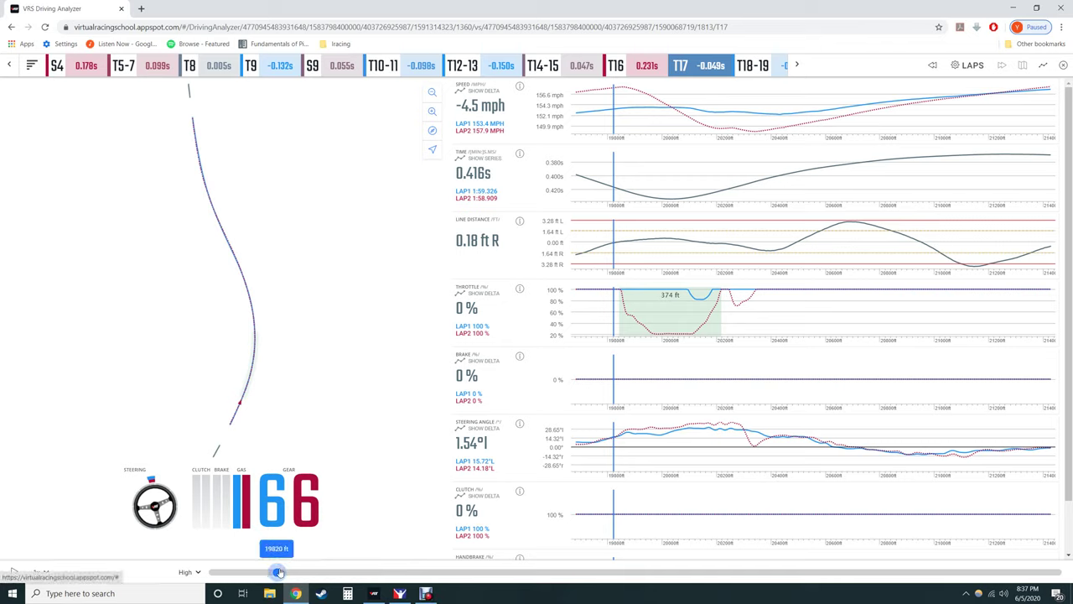
drag(277, 570, 312, 571)
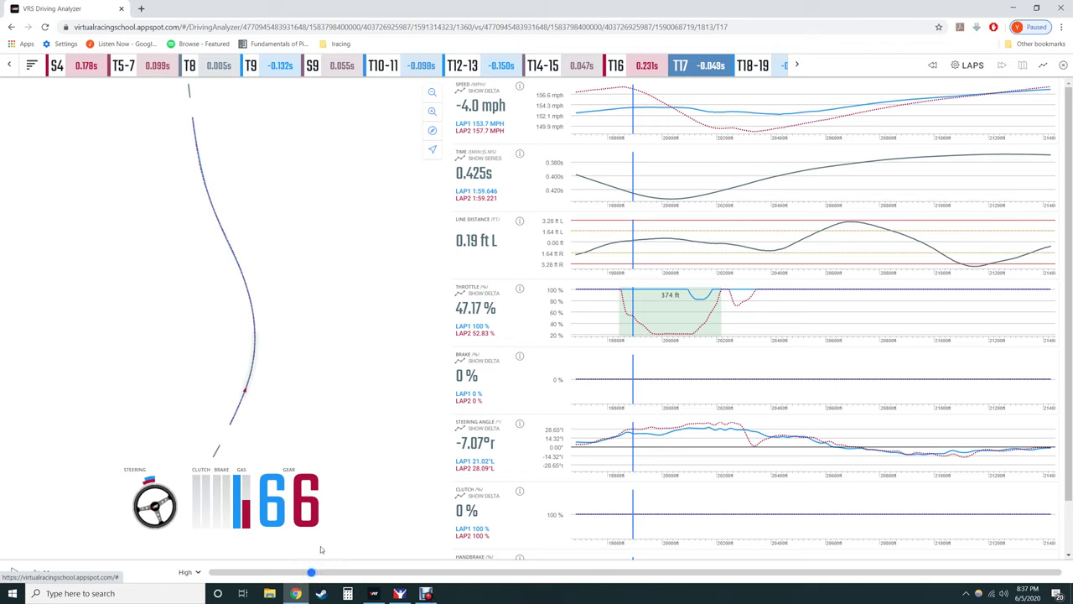
mouse_move(313, 573)
mouse_down()
mouse_move(330, 572)
mouse_move(283, 572)
mouse_move(550, 572)
mouse_move(247, 572)
mouse_move(523, 572)
mouse_move(302, 571)
mouse_up()
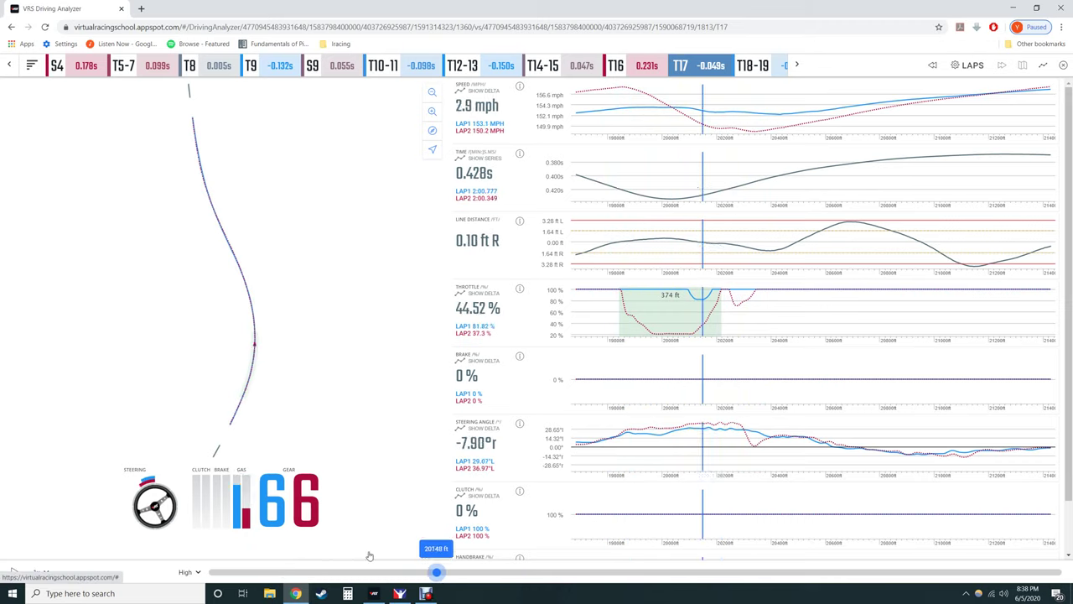
- Scrub playback through the rest of T17 to the segment's end to compare the laps' exit speeds and time difference
click(568, 572)
drag(568, 572, 965, 571)
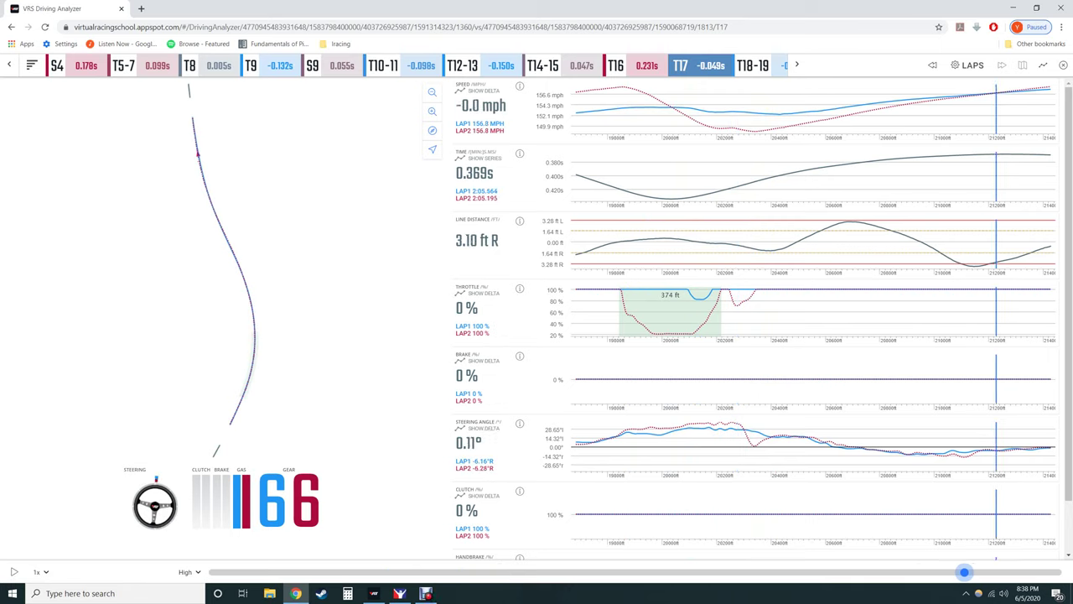
drag(965, 572, 1061, 572)
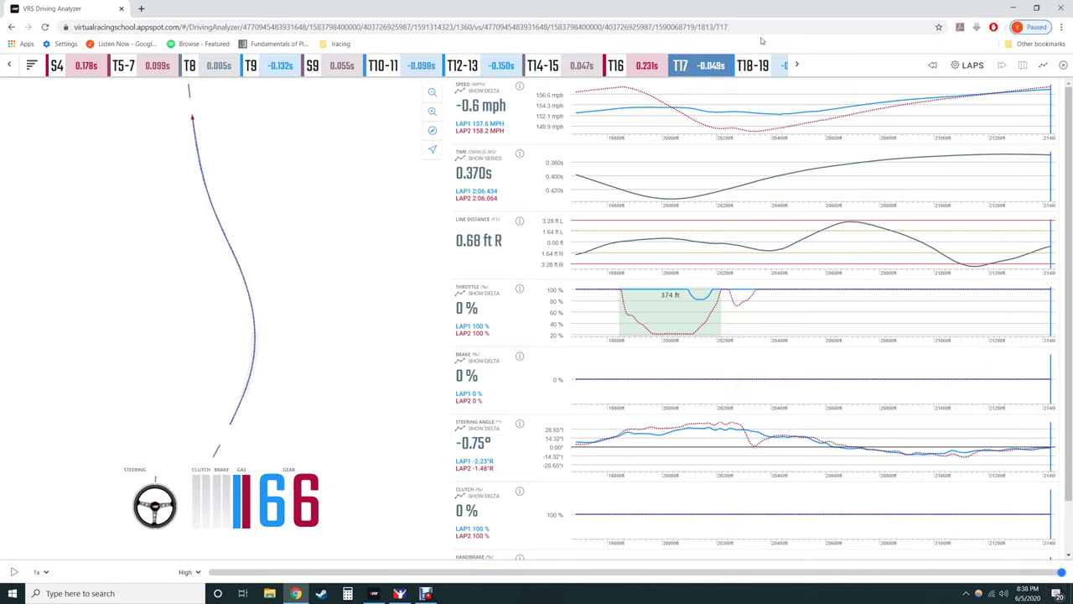
- Open the T18-19 segment and scrub playback through the braking zone and mid-corner to the segment's end
click(779, 64)
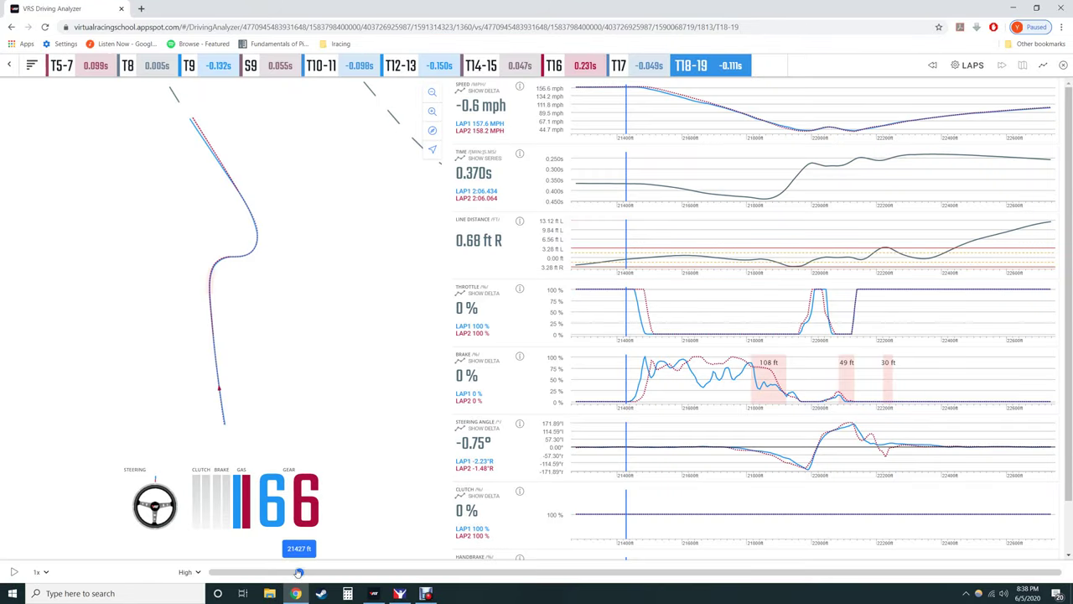
drag(298, 573, 270, 579)
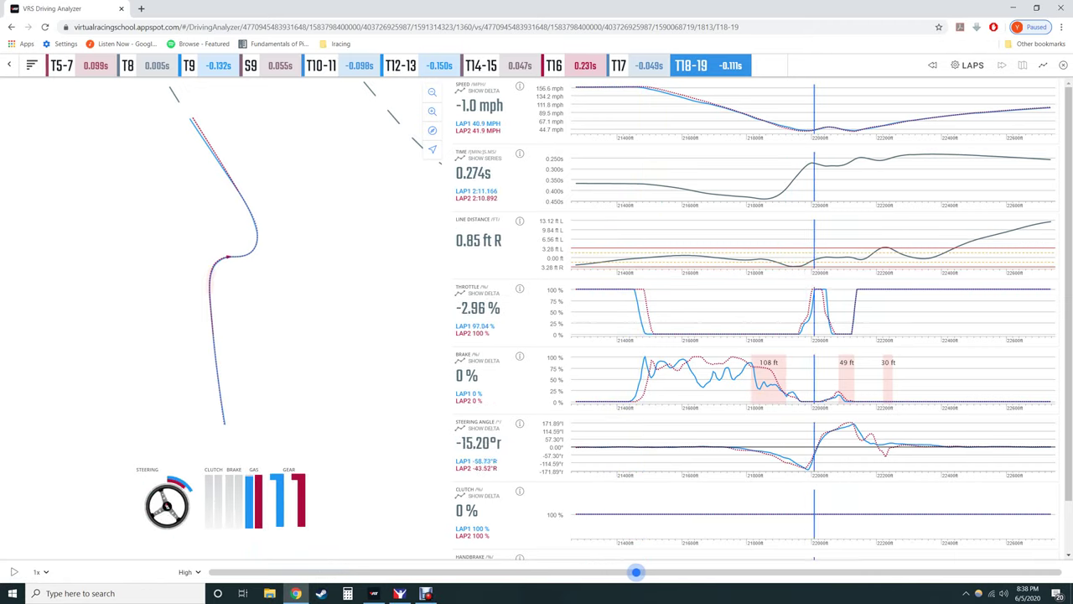
drag(636, 571, 1062, 572)
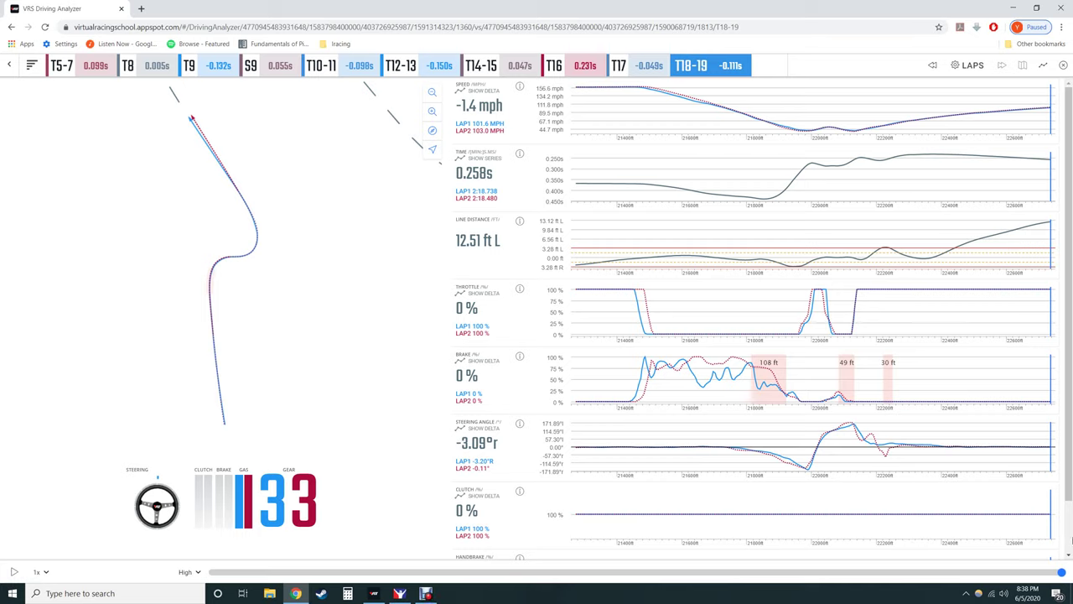
- Return to the start of the segment list and open the full-track comparison of both laps
click(10, 68)
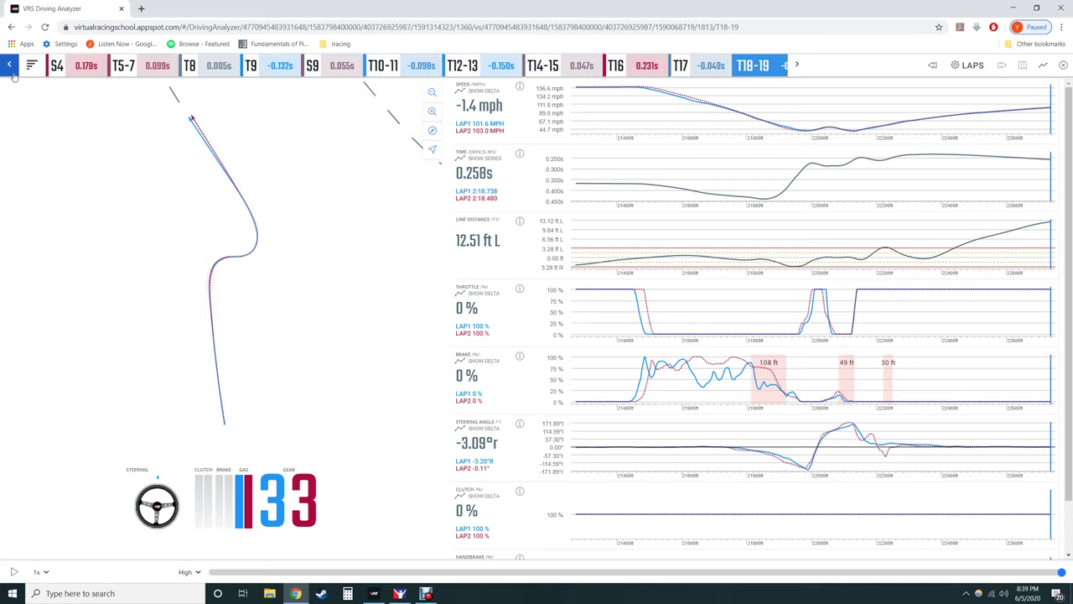
click(12, 70)
click(11, 70)
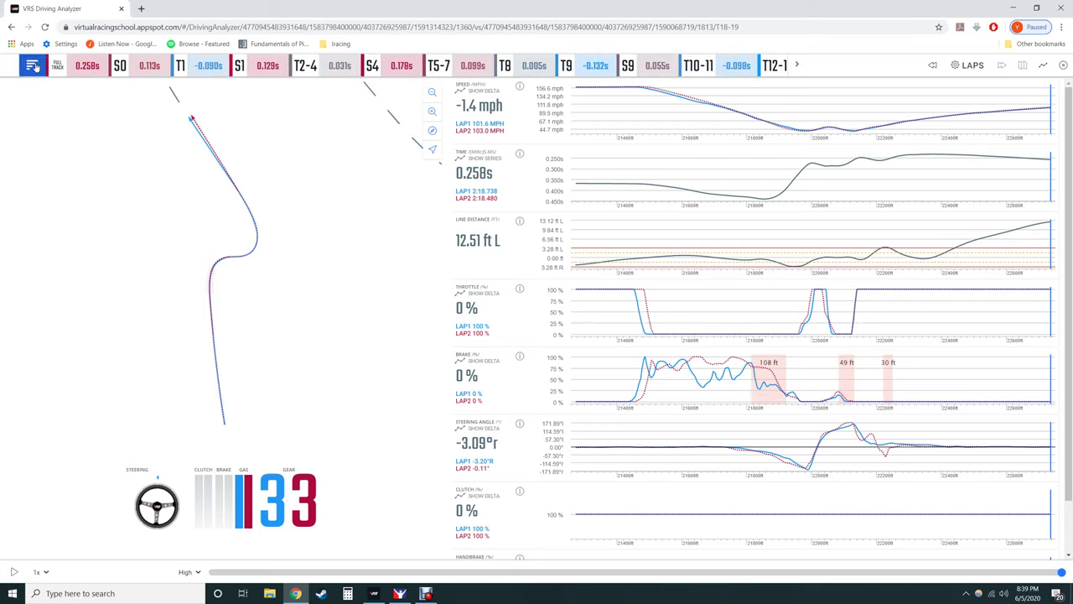
click(88, 67)
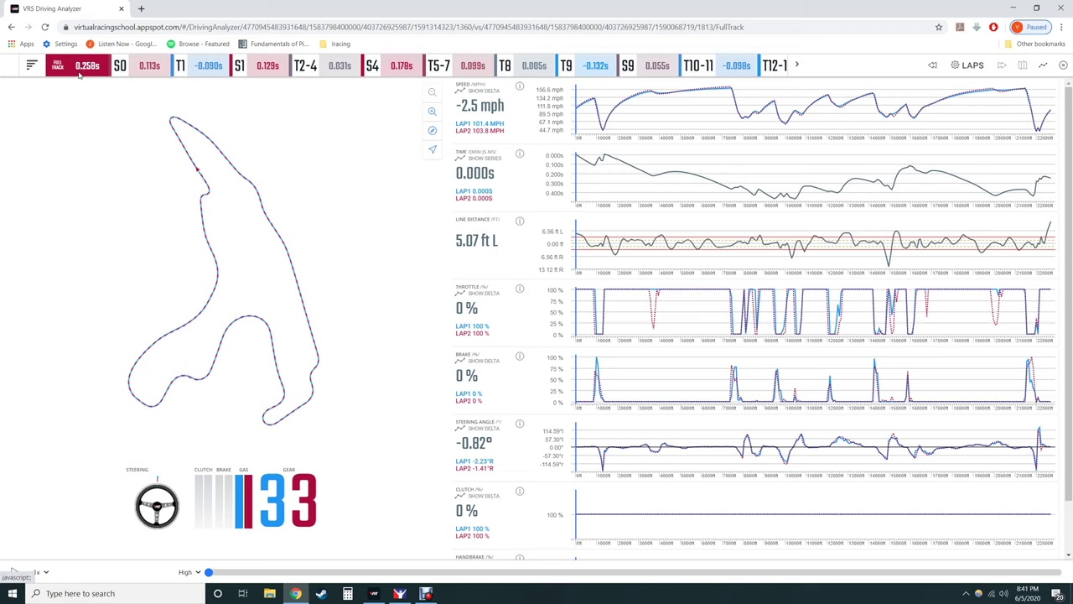
click(425, 594)
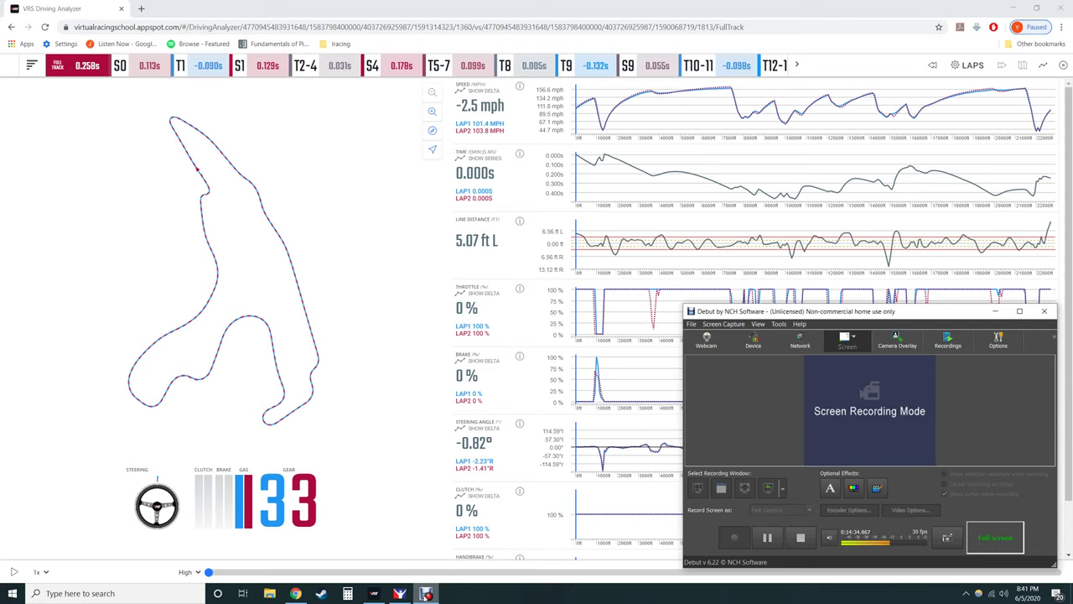